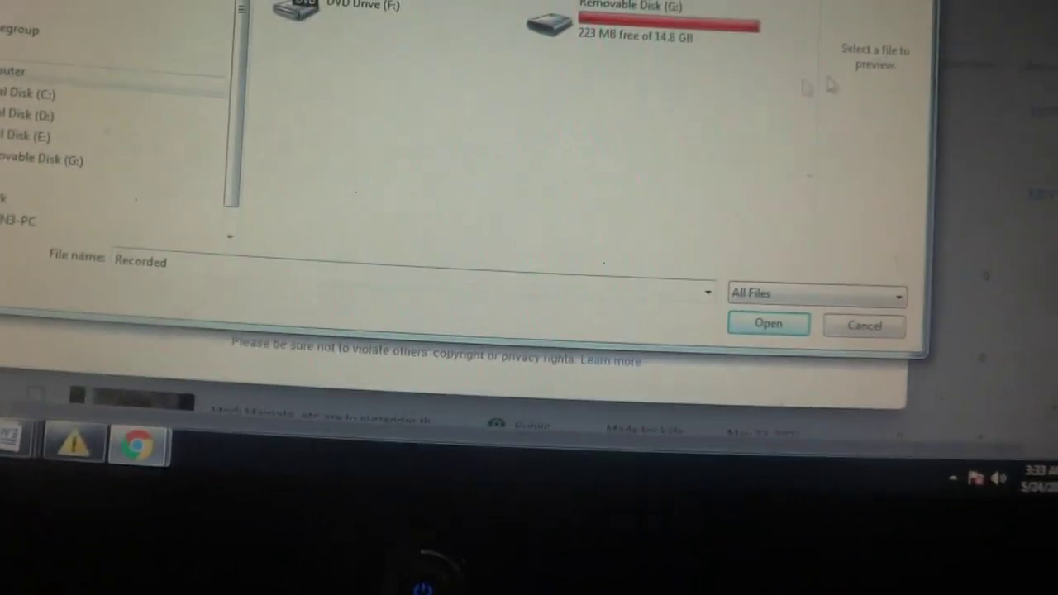
Browse from Removable Disk (G:) through its parent folder into the Recorded folder.
{"action": "left_click", "coordinate": [729, 62]}
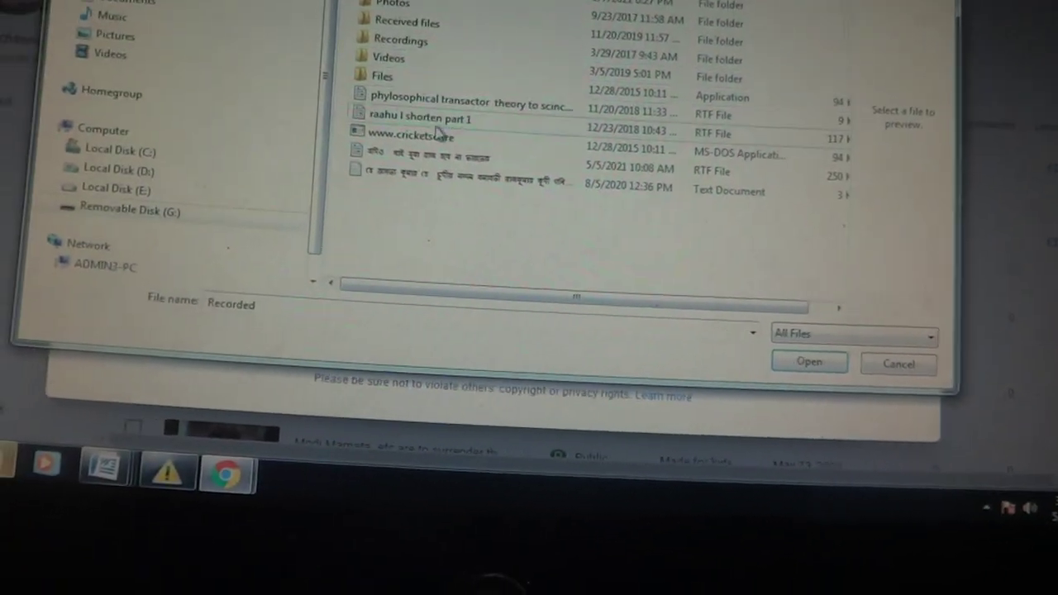
{"action": "double_click", "coordinate": [339, 41]}
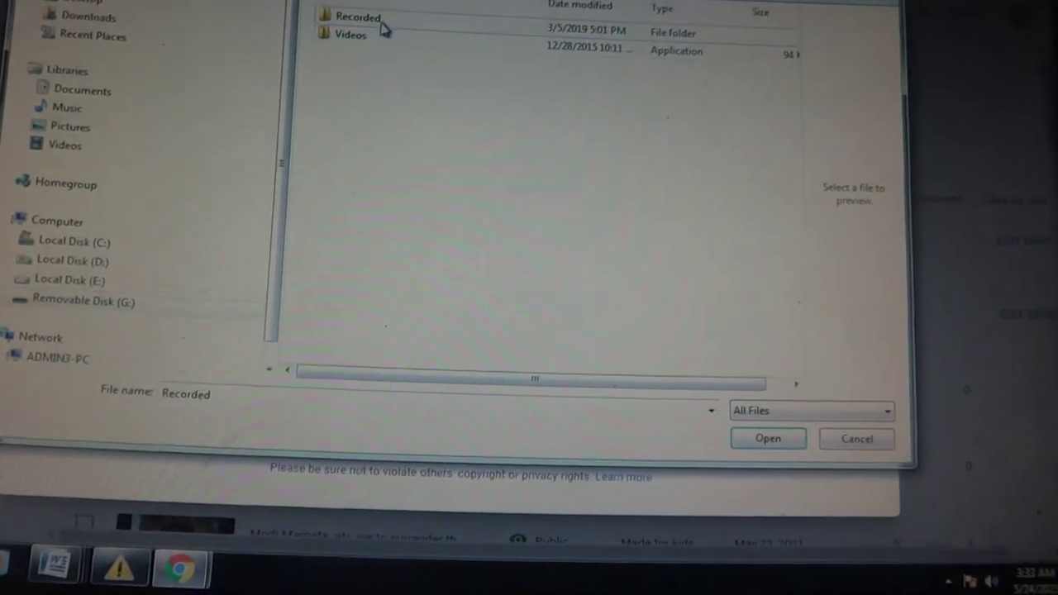
{"action": "double_click", "coordinate": [363, 24]}
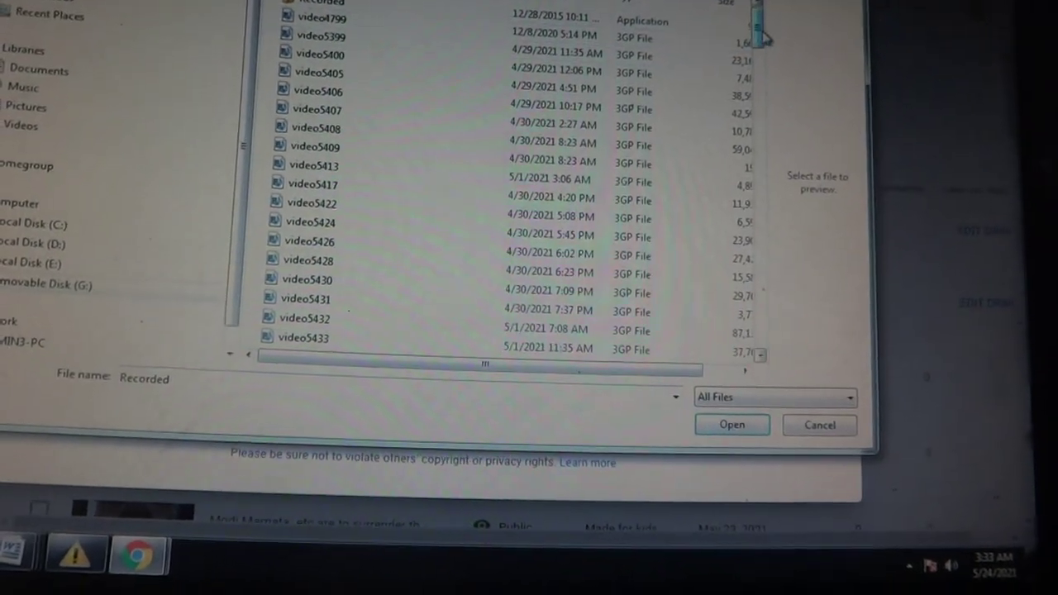